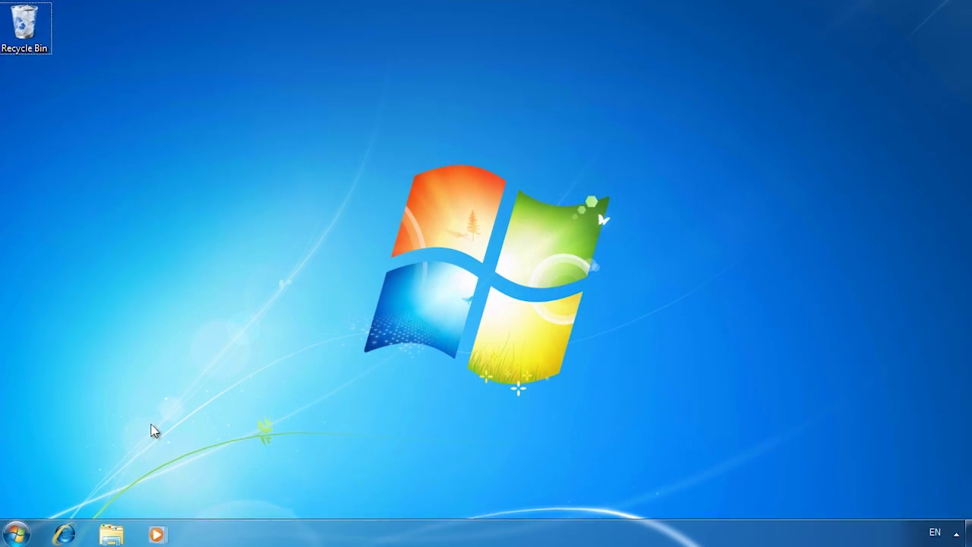
# - Open a Windows Explorer window at Libraries from the taskbar
pyautogui.click(111, 533)
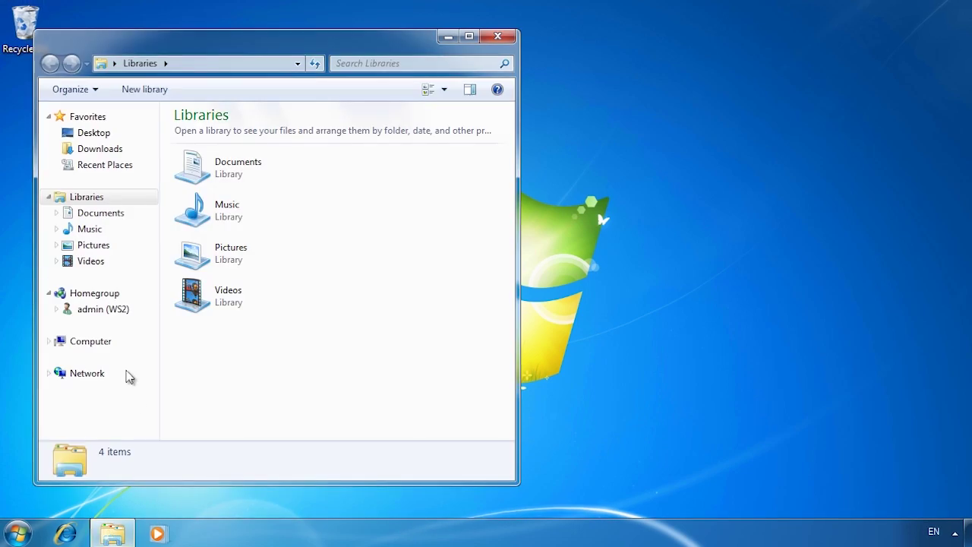
# - Open the Security properties of the 'NTFS Advanced Premissions' folder in C:\NTFS Demo
pyautogui.click(79, 342)
pyautogui.doubleClick(256, 157)
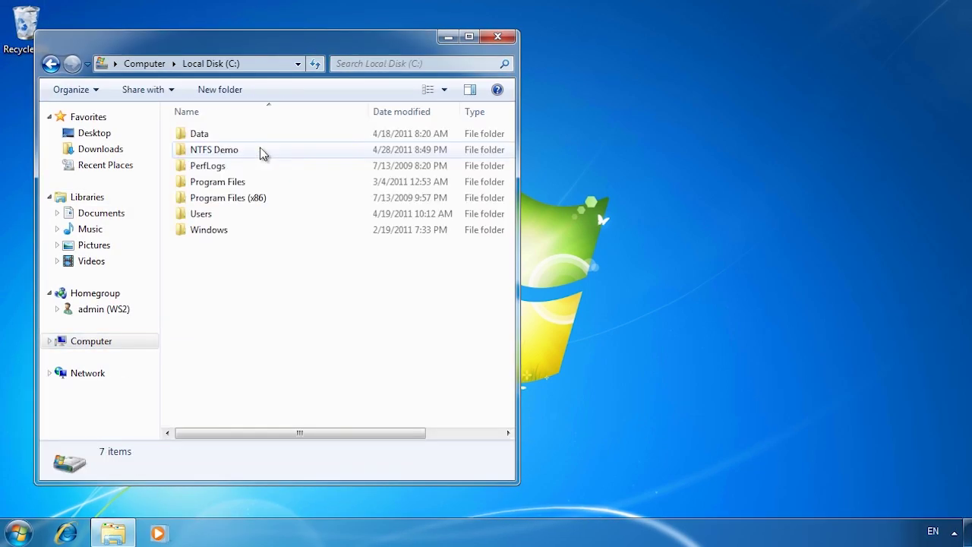
pyautogui.doubleClick(221, 154)
pyautogui.rightClick(251, 137)
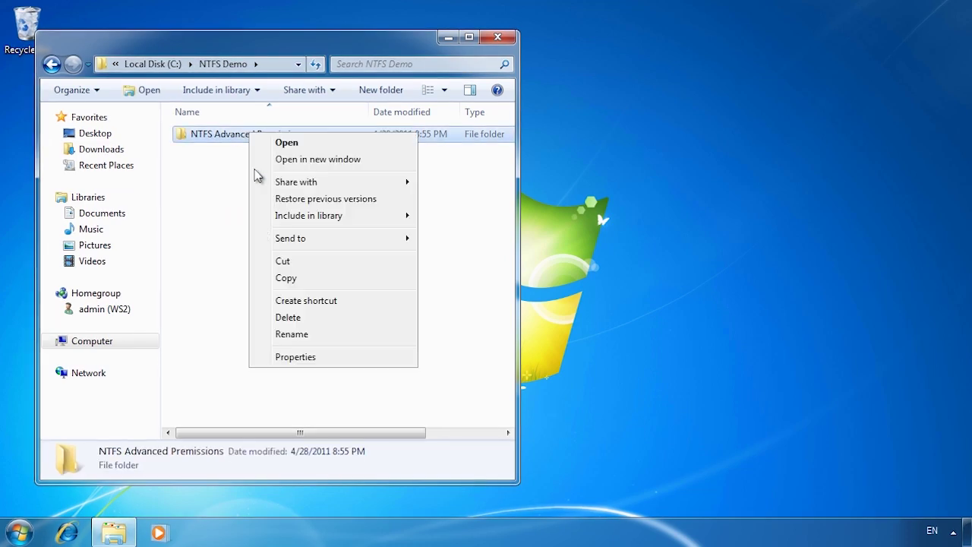
pyautogui.click(401, 363)
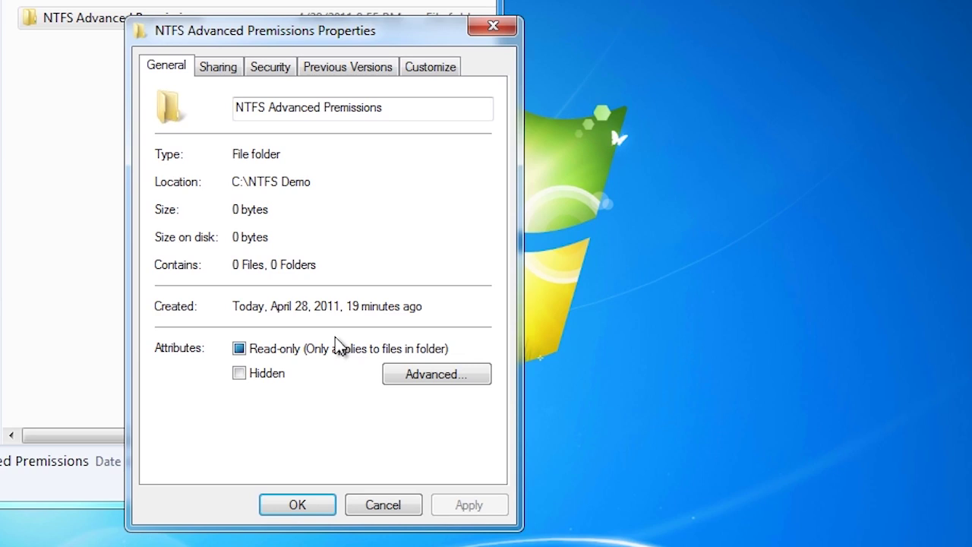
pyautogui.click(278, 69)
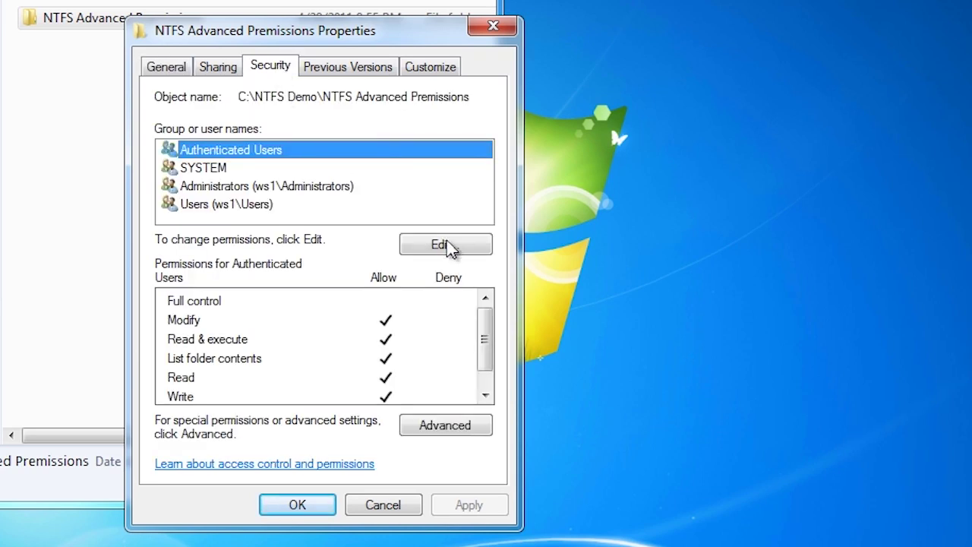
# - Toggle List folder contents for Users so only List folder contents and Read remain, then apply
pyautogui.click(481, 254)
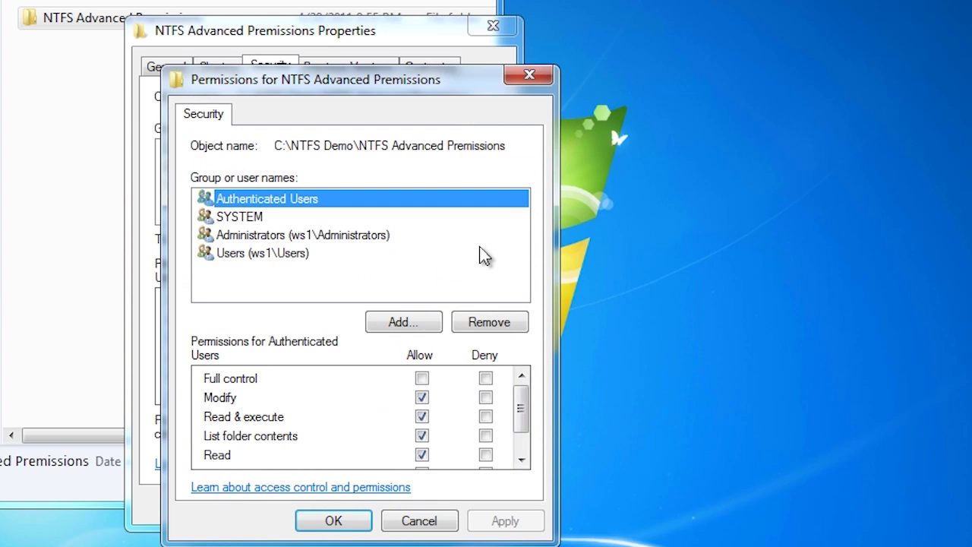
pyautogui.click(271, 256)
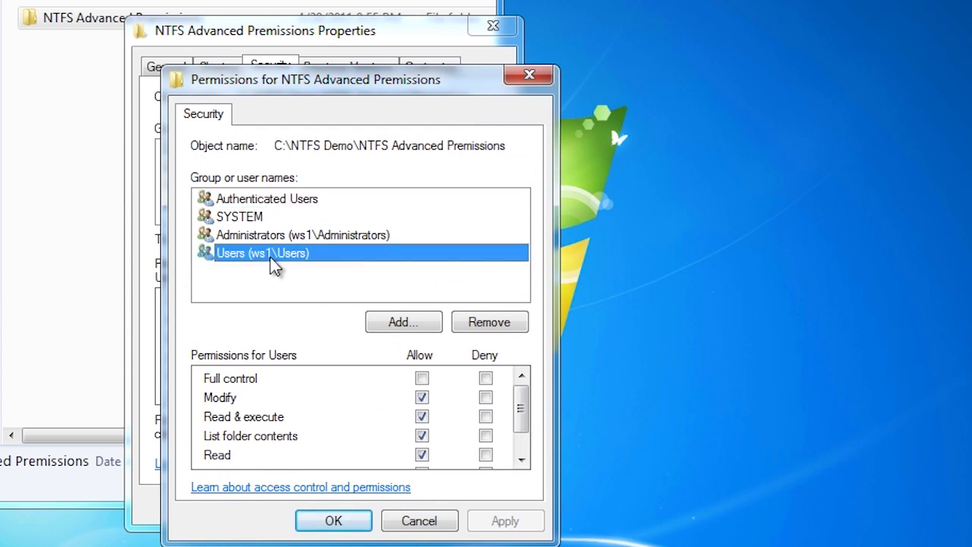
pyautogui.click(422, 438)
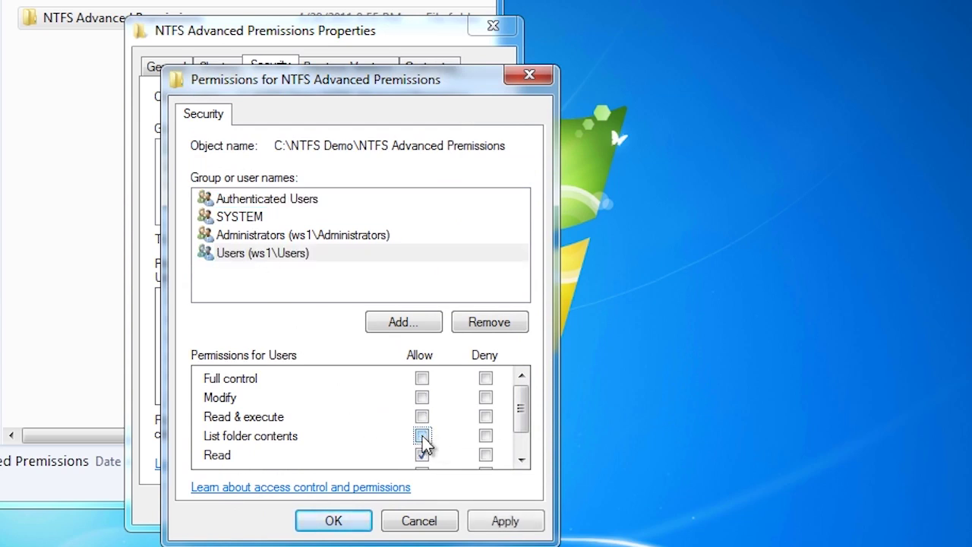
pyautogui.click(423, 438)
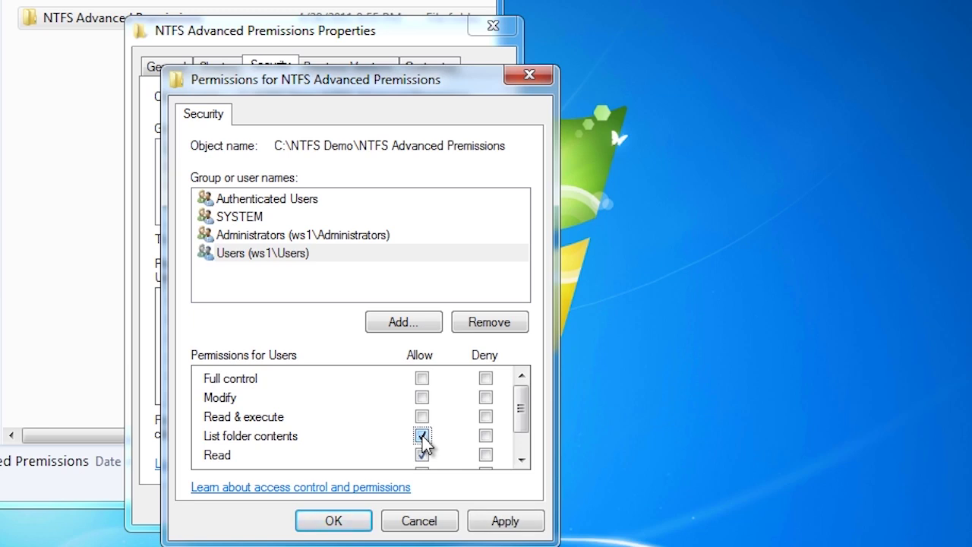
pyautogui.click(535, 520)
pyautogui.click(341, 523)
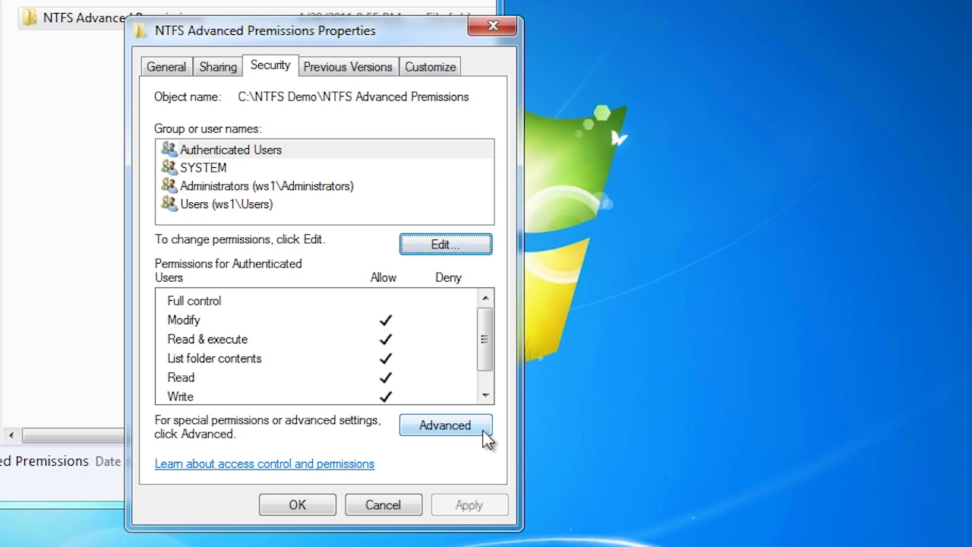
# - In Advanced settings, review the Users List folder contents and Special entries, then enable editing
pyautogui.click(471, 430)
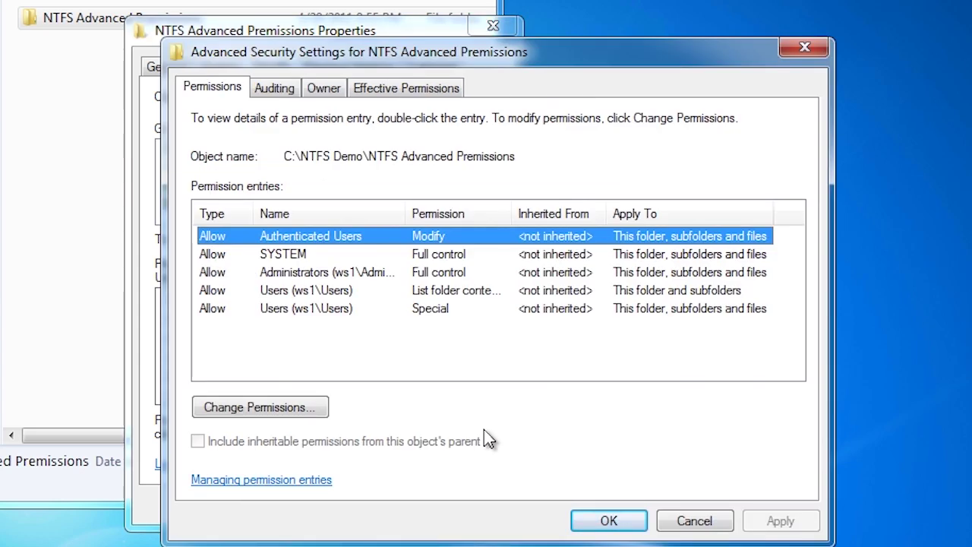
pyautogui.click(214, 293)
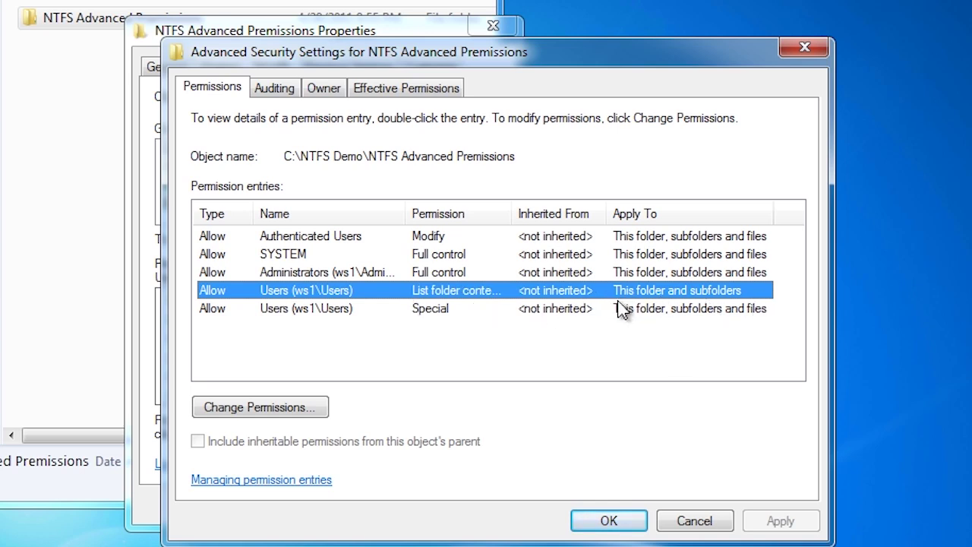
pyautogui.click(234, 309)
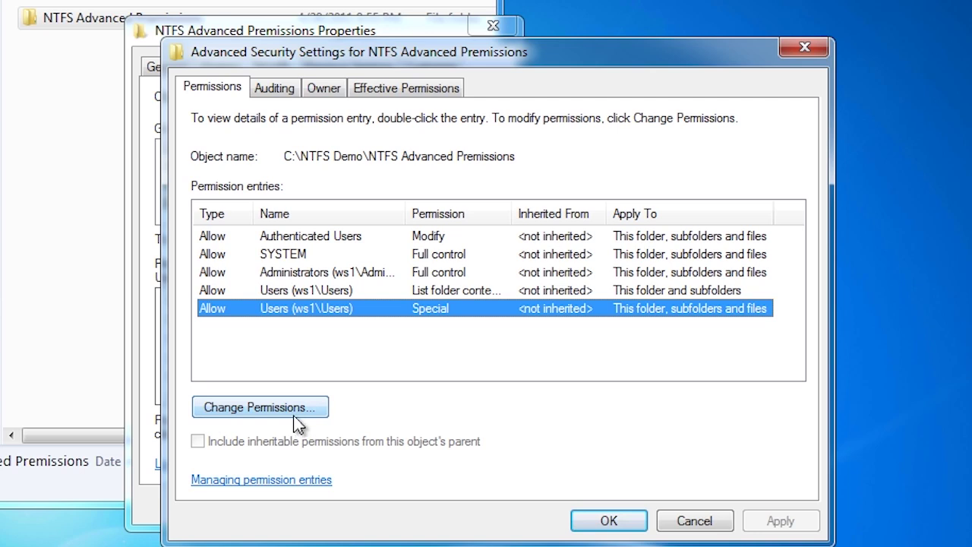
pyautogui.click(208, 415)
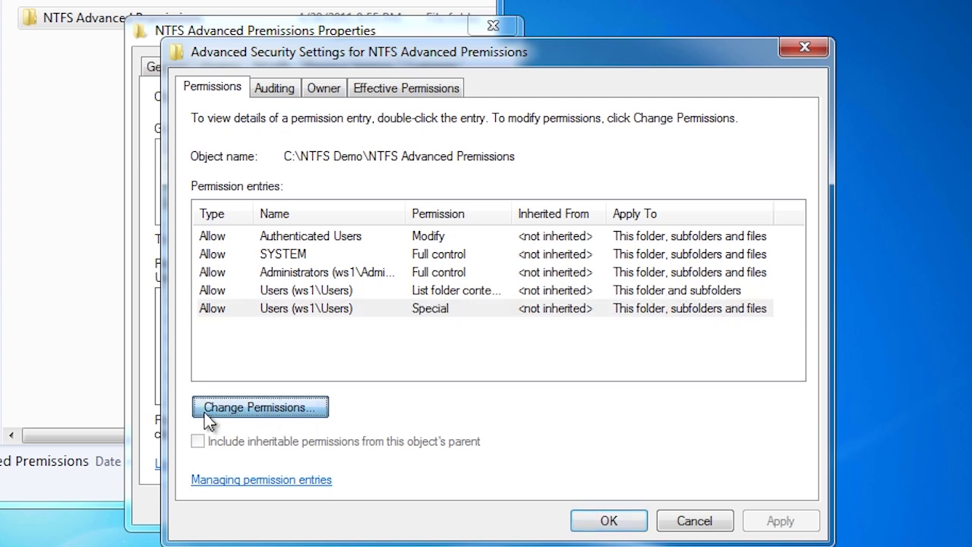
# - Edit the Users Special entry: toggle List folder / read data and allow Traverse folder / execute file
pyautogui.click(294, 310)
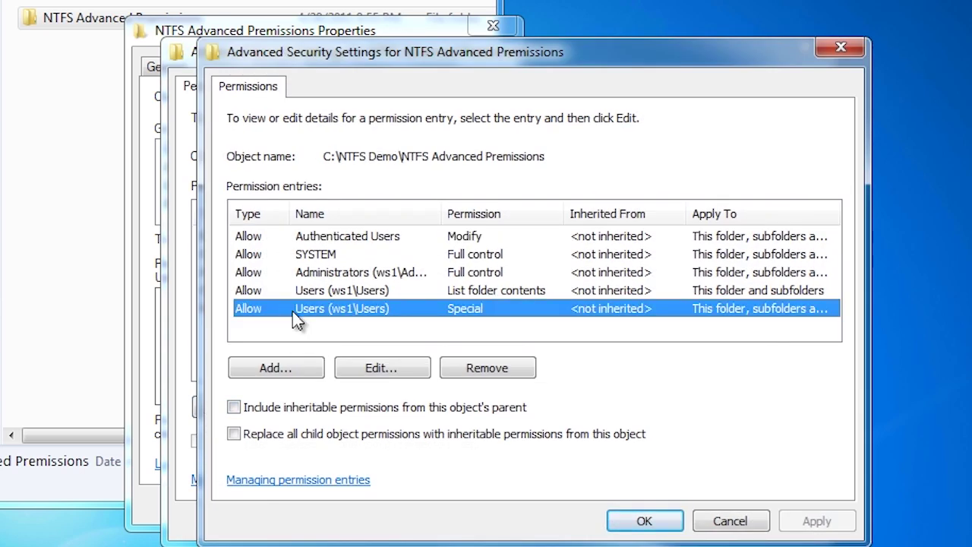
pyautogui.click(415, 369)
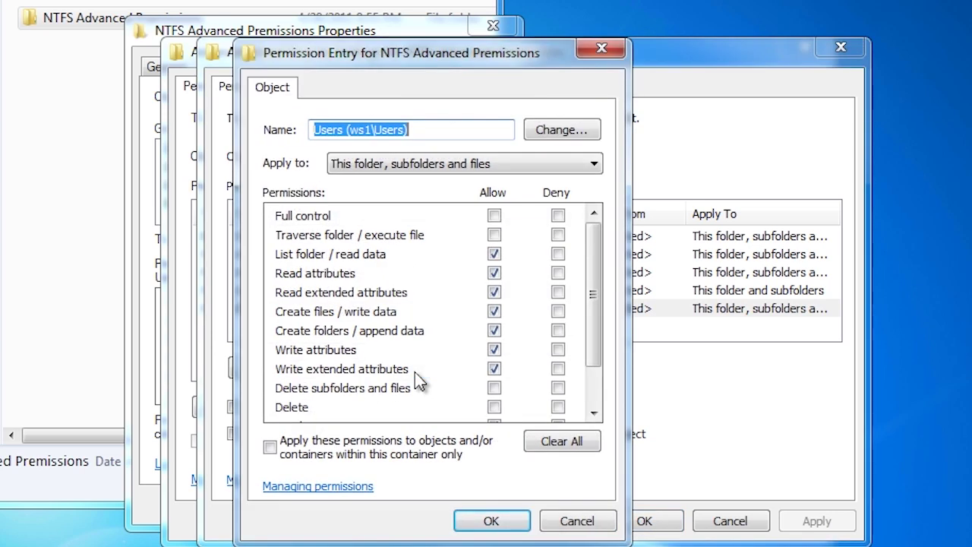
pyautogui.click(494, 252)
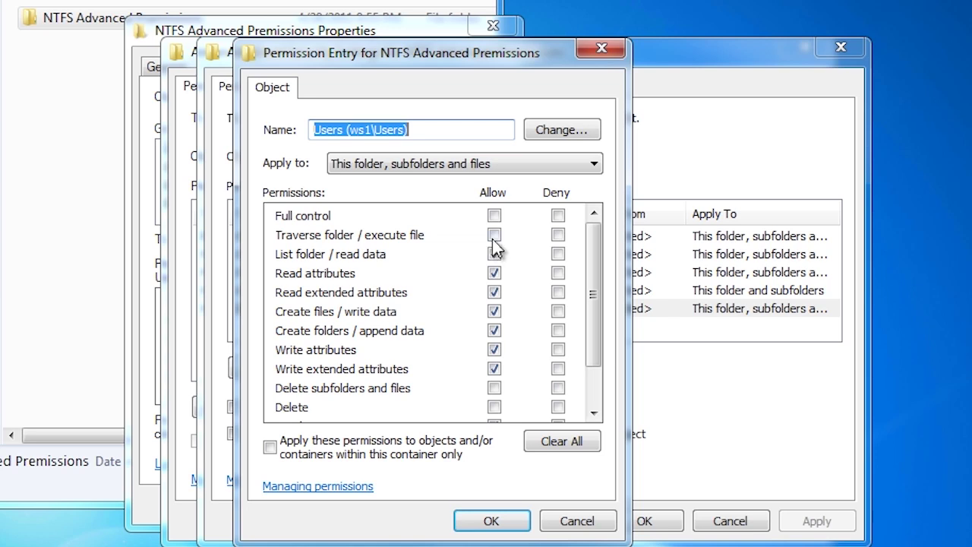
pyautogui.click(493, 235)
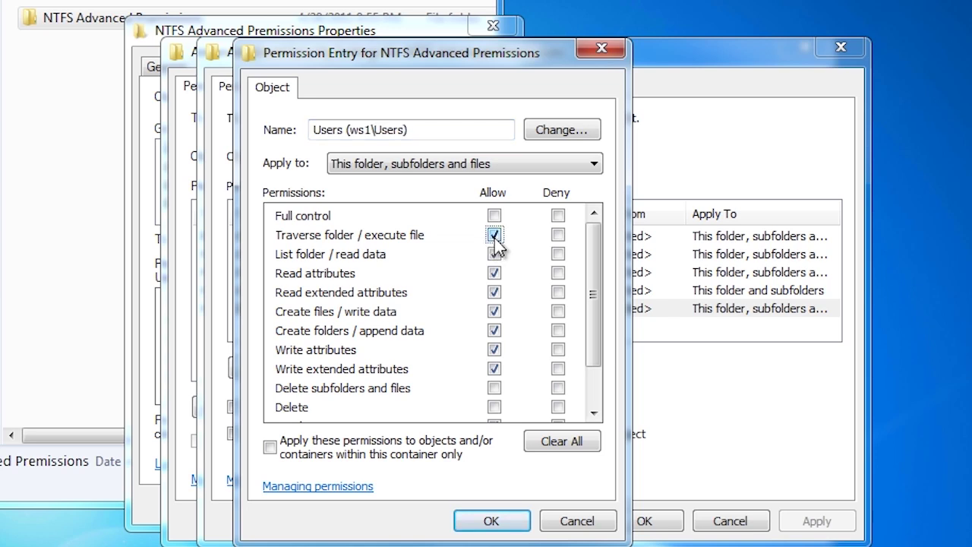
pyautogui.click(492, 521)
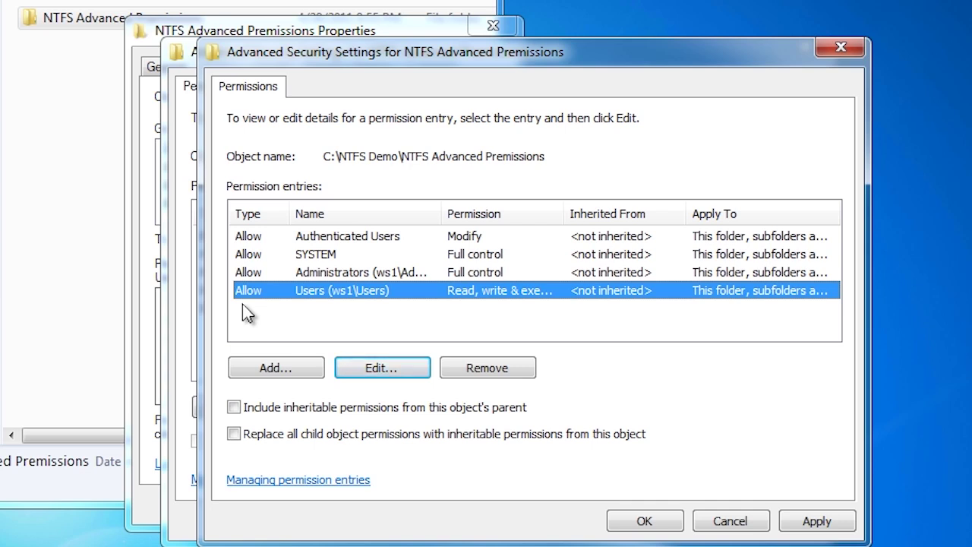
# - Remove Traverse, Read attributes, Read extended attributes, Write attributes and Write extended attributes from Users
pyautogui.click(385, 370)
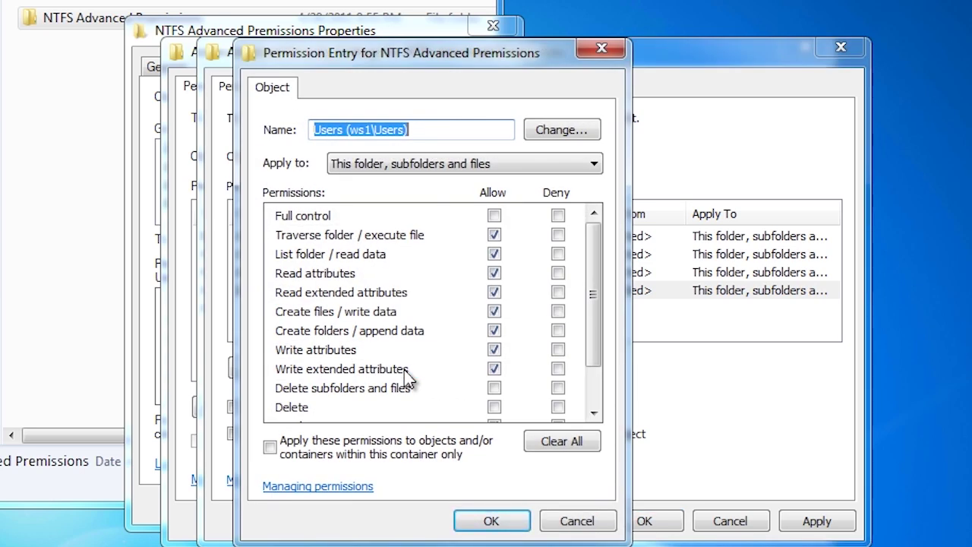
pyautogui.click(540, 165)
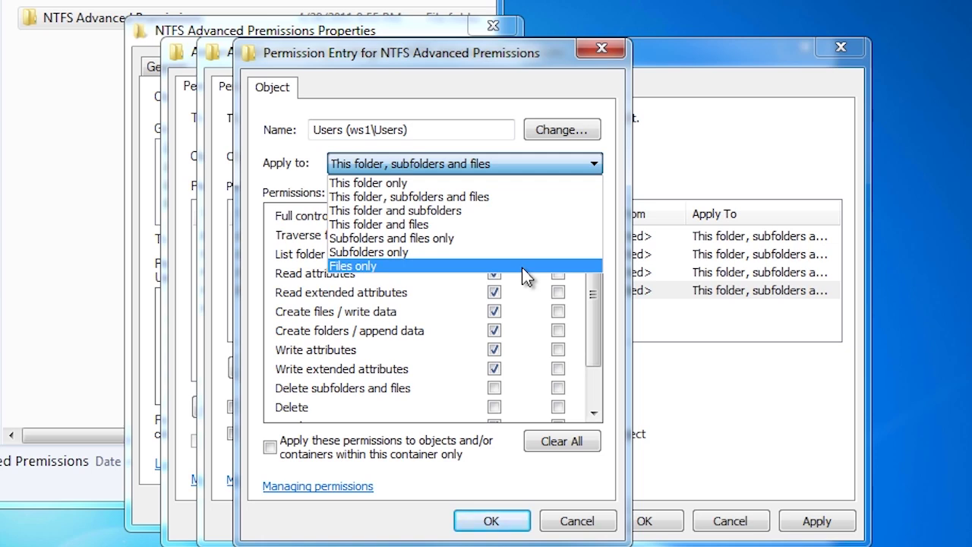
pyautogui.click(612, 158)
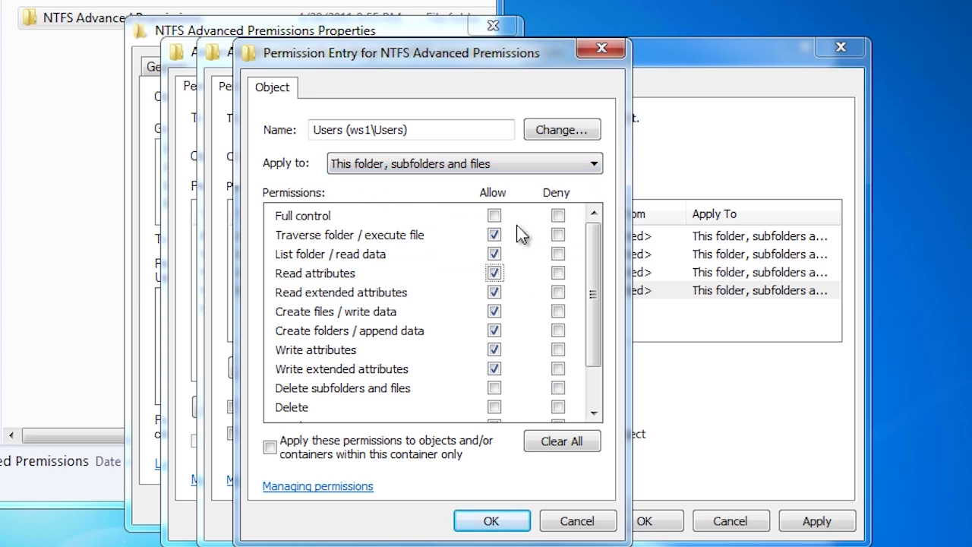
pyautogui.click(494, 235)
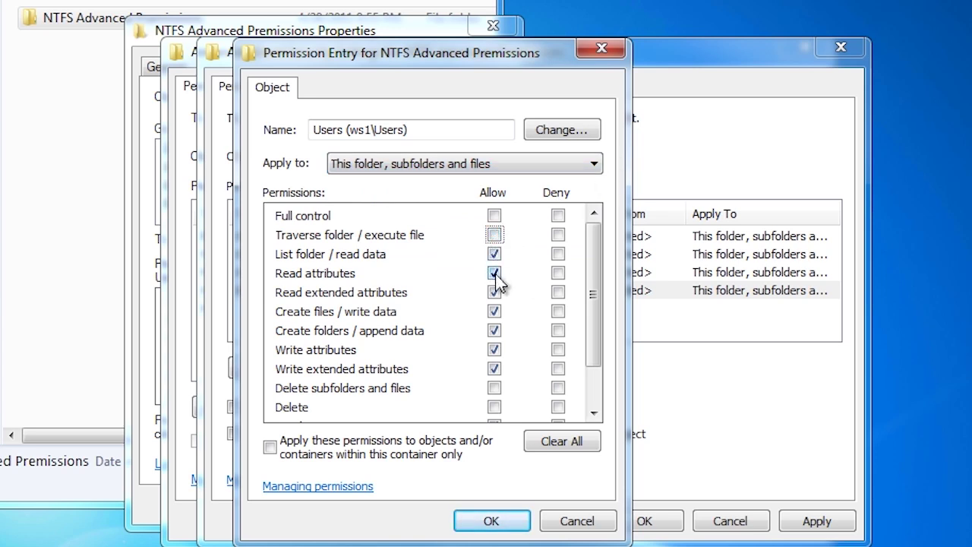
pyautogui.click(494, 273)
pyautogui.click(495, 292)
pyautogui.click(494, 349)
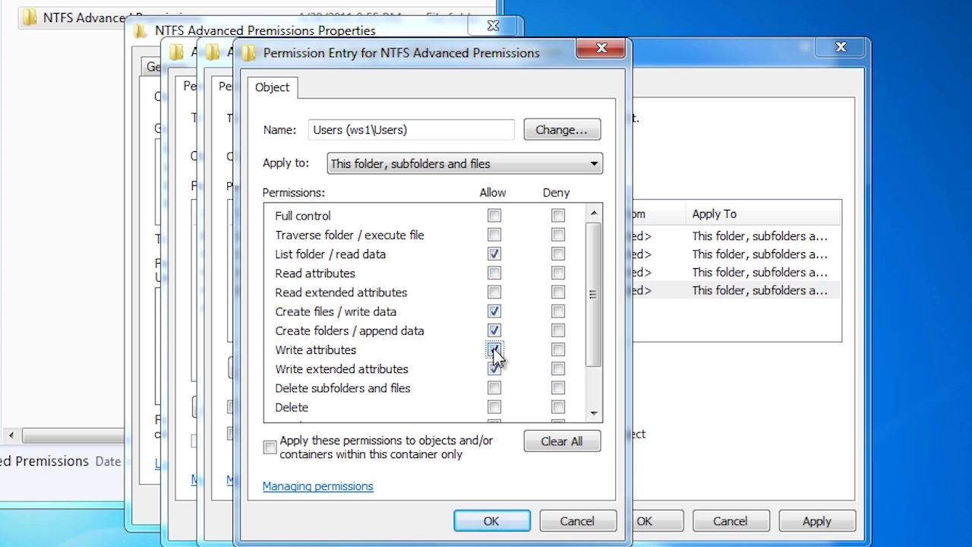
pyautogui.click(494, 369)
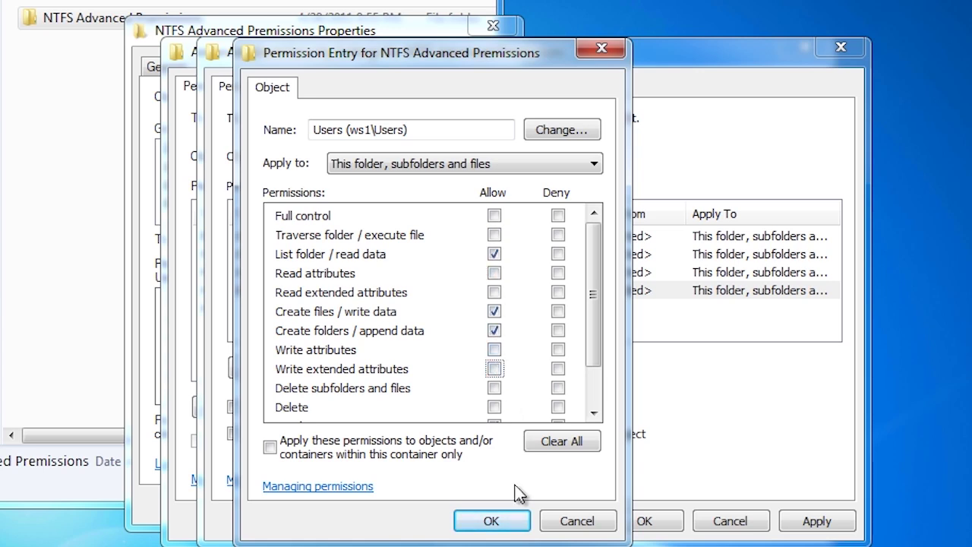
pyautogui.click(516, 524)
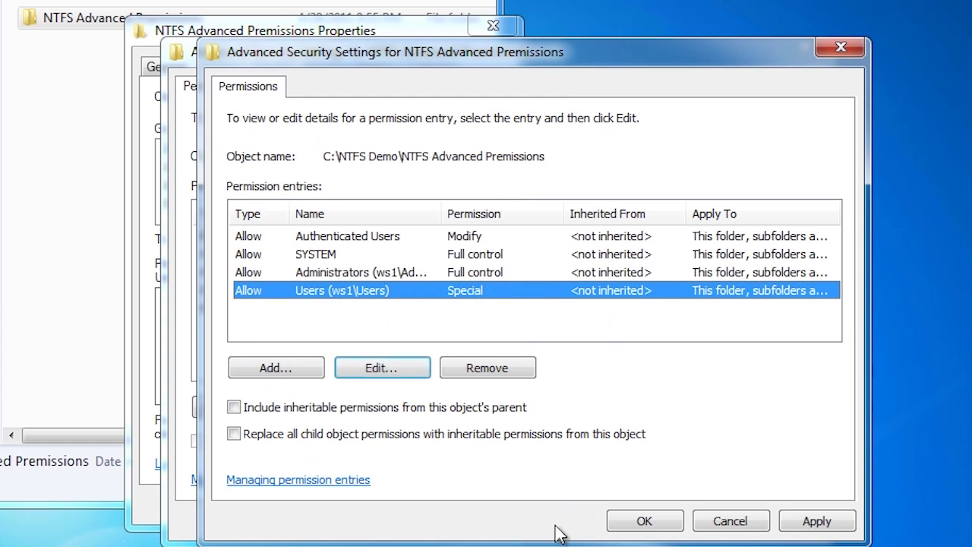
# - Save the entries and check effective permissions for 'user', which still include every attribute permission
pyautogui.click(646, 527)
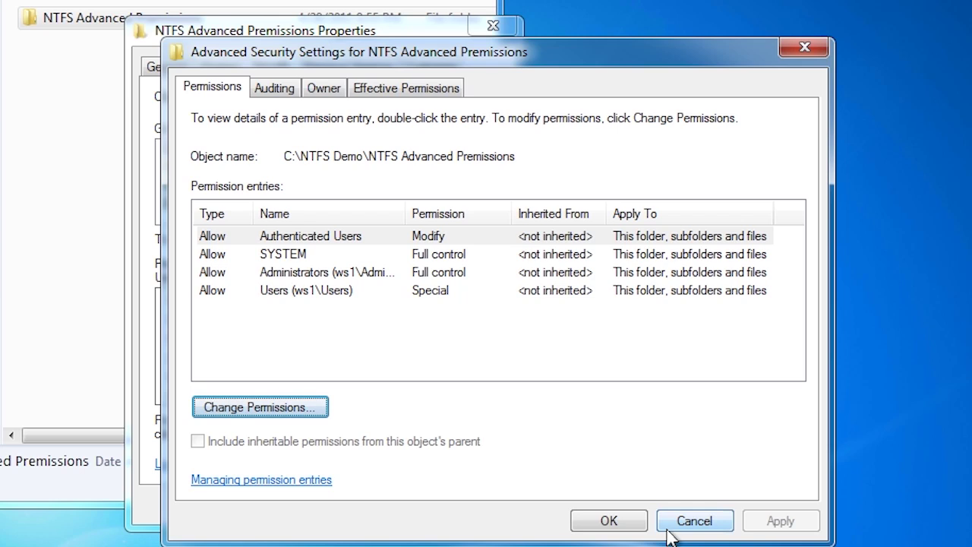
pyautogui.click(365, 95)
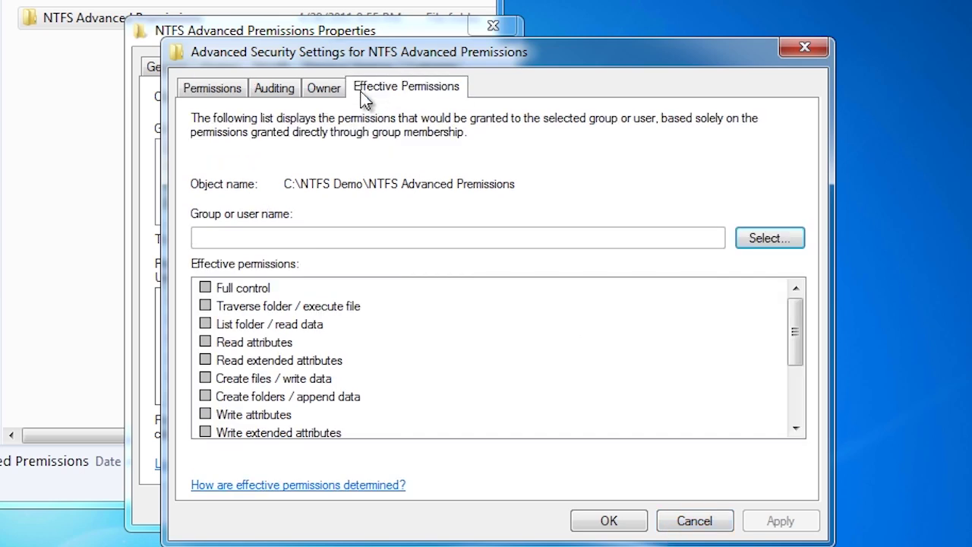
pyautogui.click(765, 243)
pyautogui.write('user')
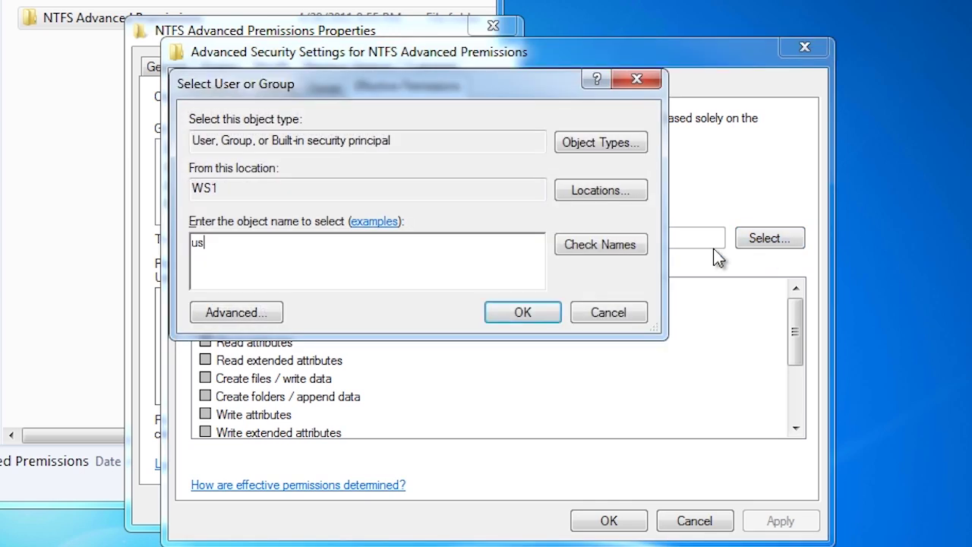
pyautogui.press('Return')
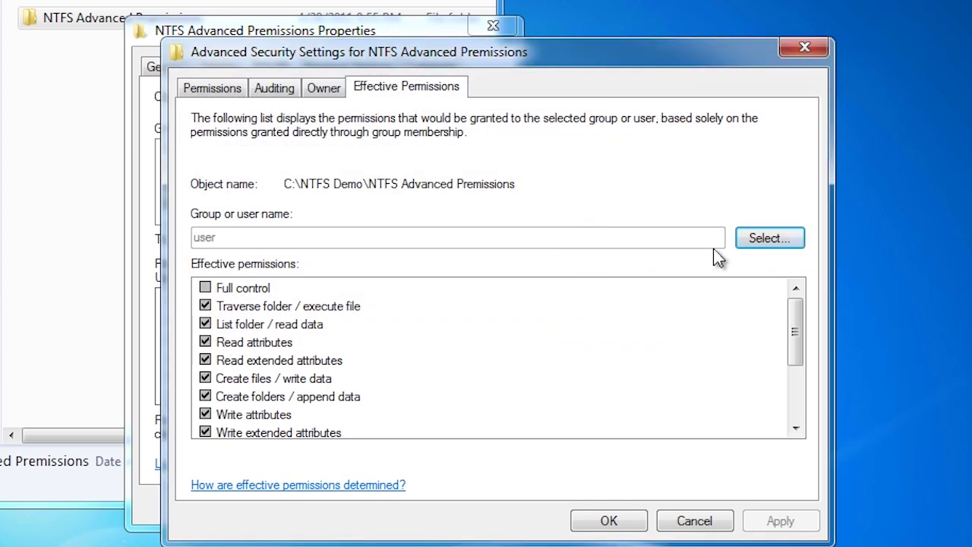
pyautogui.moveTo(798, 322)
pyautogui.mouseDown()
pyautogui.moveTo(801, 414)
pyautogui.moveTo(803, 311)
pyautogui.mouseUp()
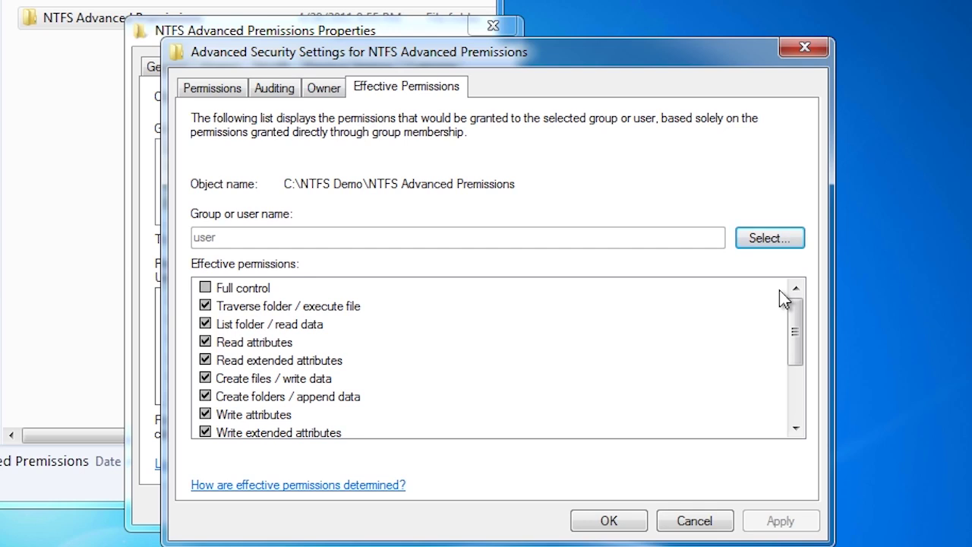
pyautogui.click(209, 89)
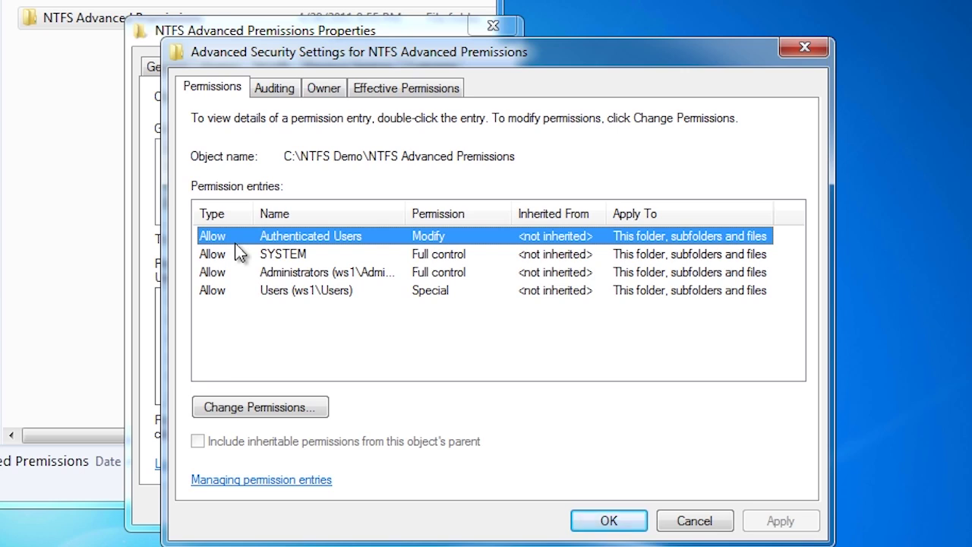
# - Remove the Authenticated Users permission entry and save
pyautogui.click(289, 402)
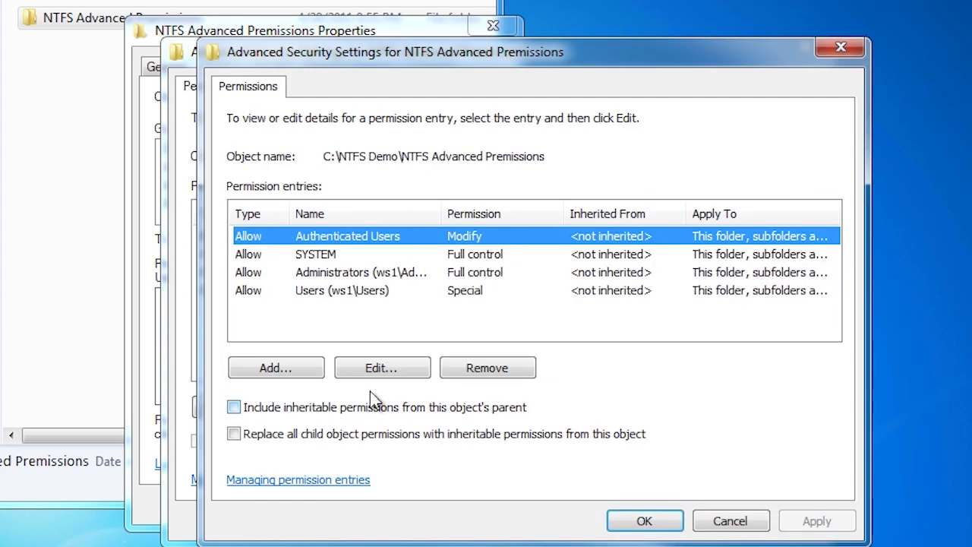
pyautogui.click(490, 368)
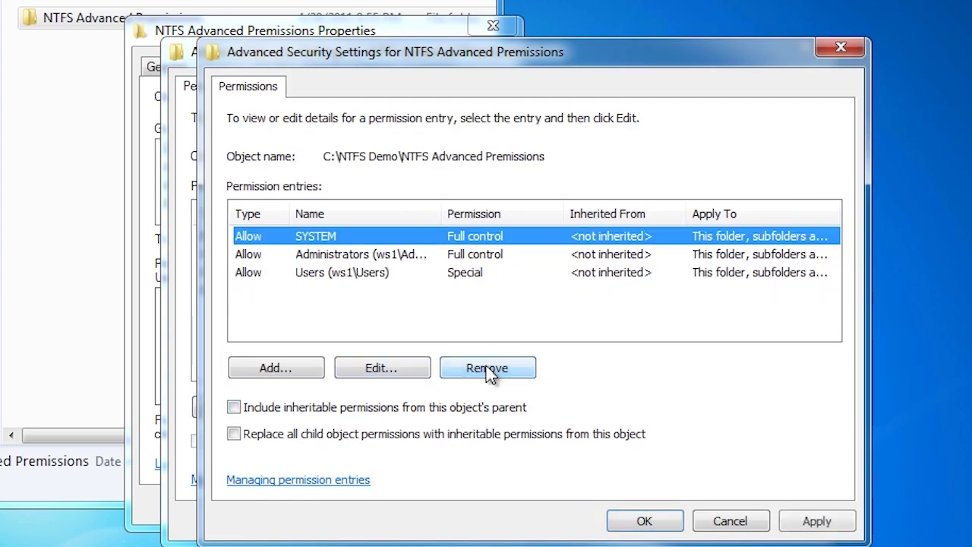
pyautogui.click(659, 516)
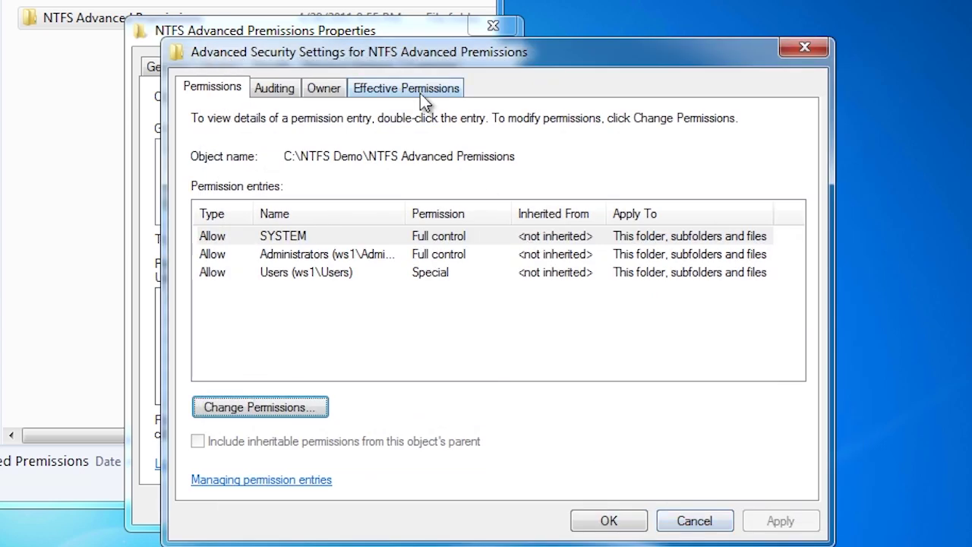
# - Recheck effective permissions for 'user': only list folder, create files and create folders
pyautogui.click(419, 91)
pyautogui.click(782, 240)
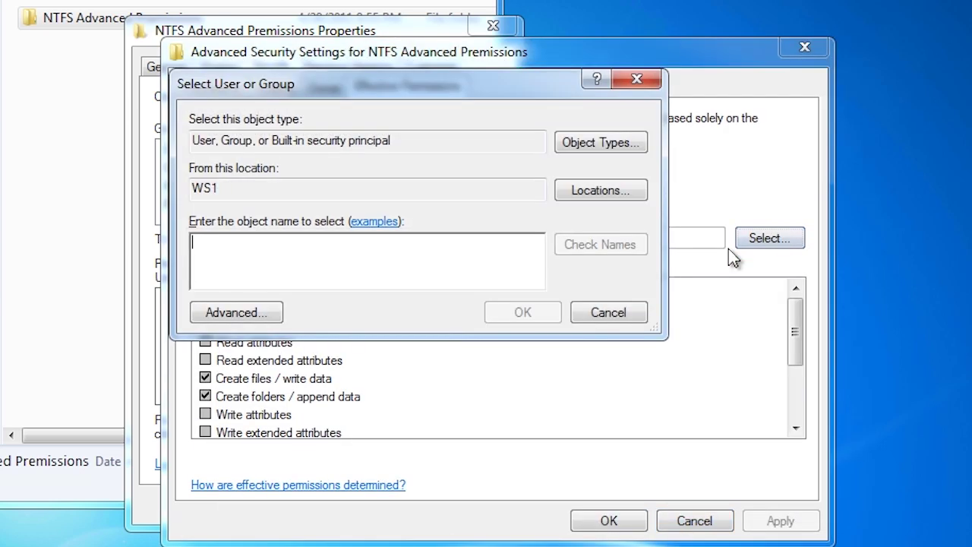
pyautogui.write('user')
pyautogui.press('Return')
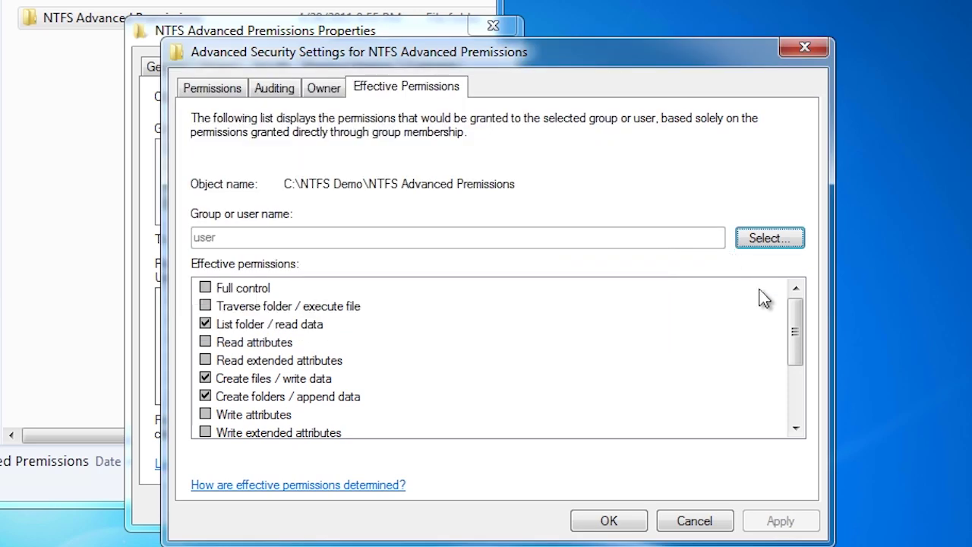